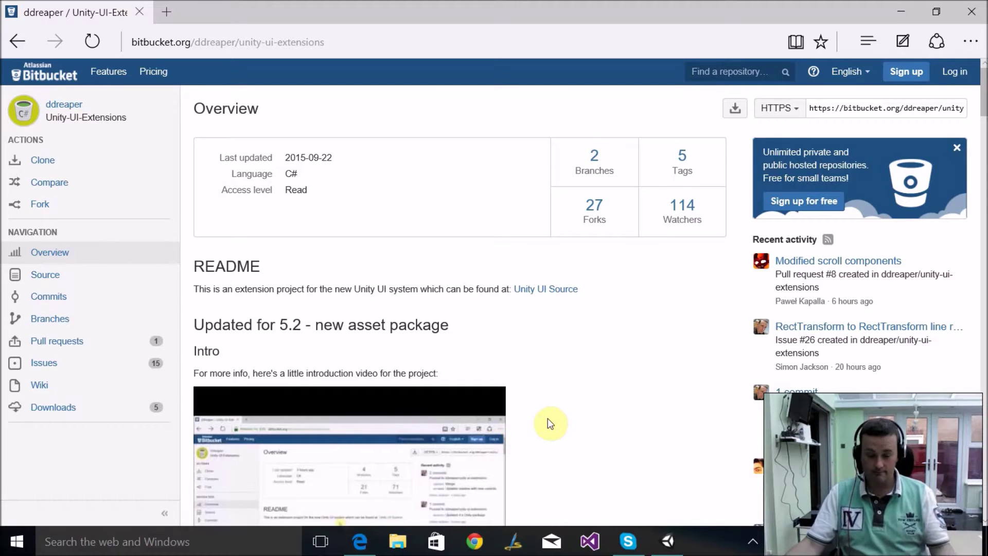
Scroll the Unity-UI-Extensions README past the component tables to the BSD license section
scroll(547, 418, down, 20)
scroll(548, 418, down, 15)
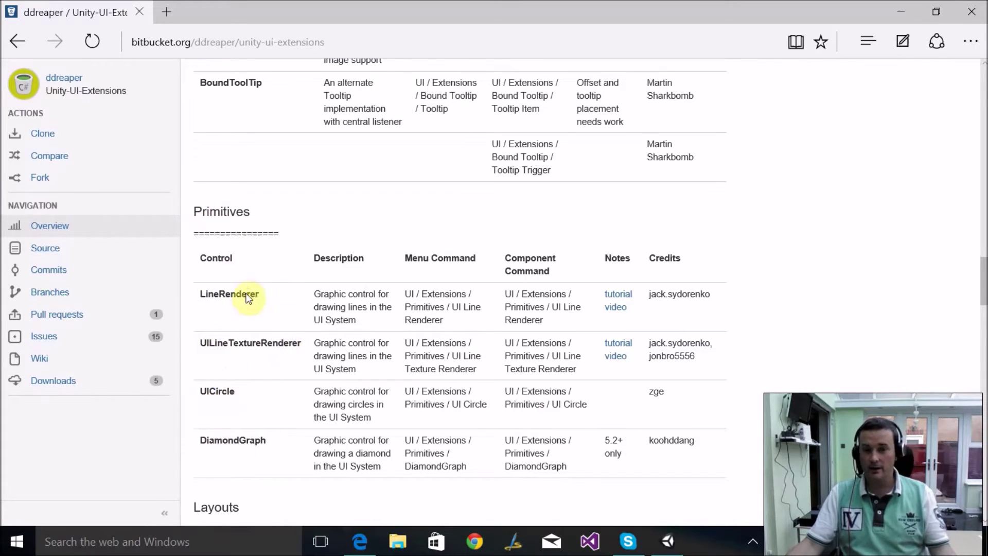
scroll(247, 330, down, 8)
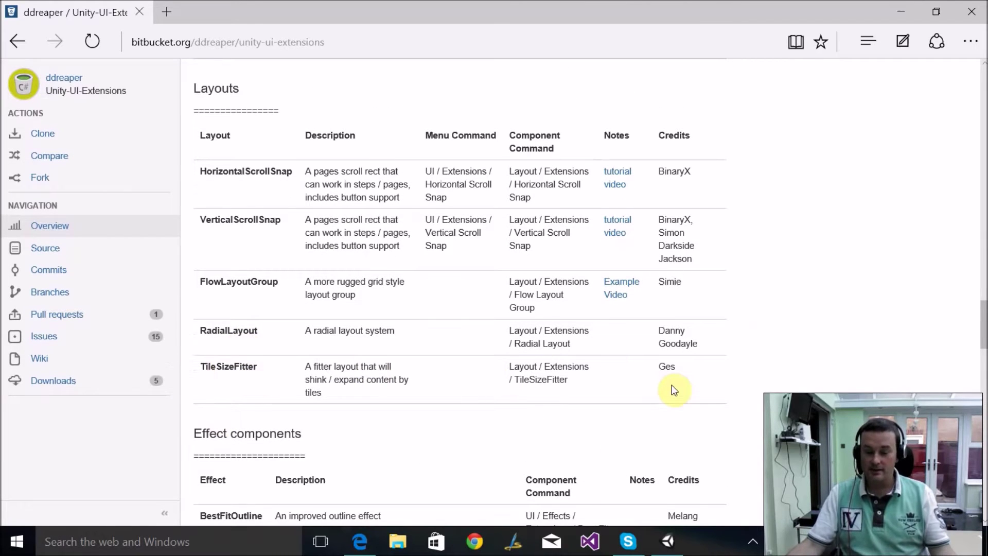
scroll(674, 390, down, 12)
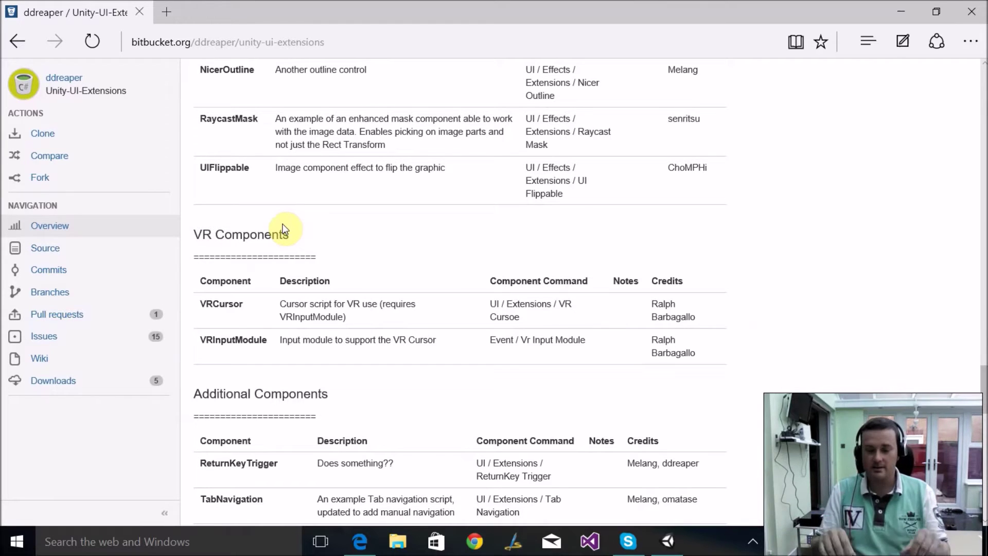
scroll(283, 229, down, 12)
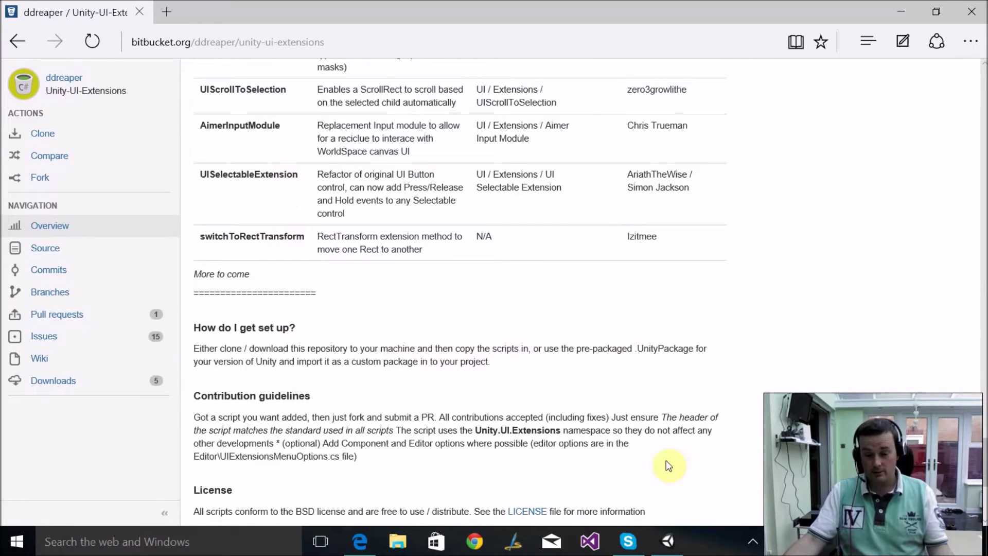
In the Unity demo scene, set the Diamond Graph's A value to 0.5
click(675, 548)
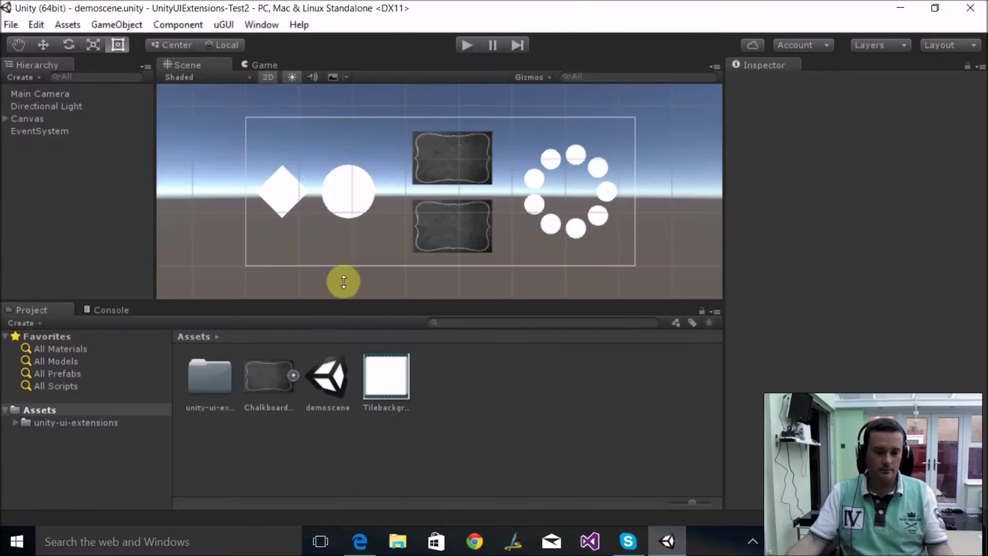
click(282, 205)
click(346, 199)
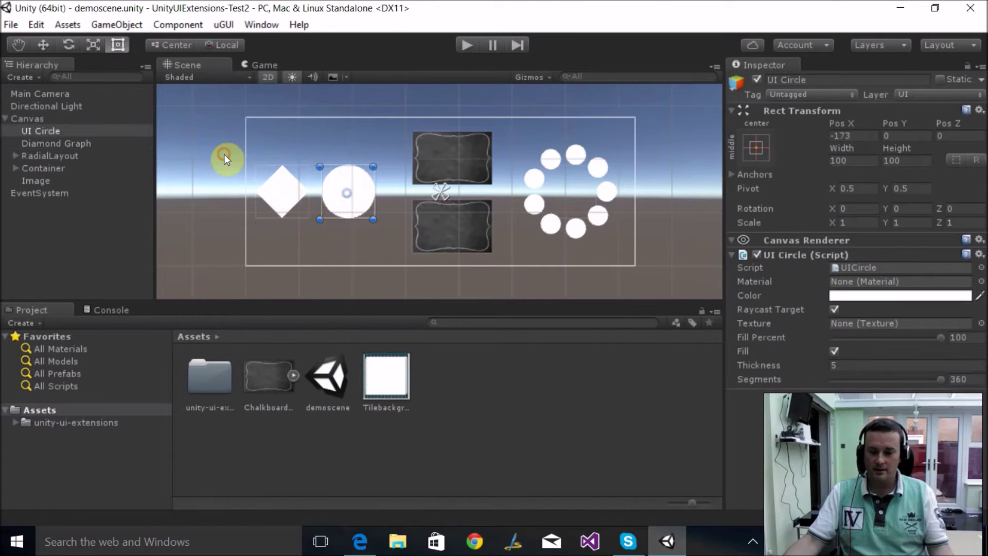
click(283, 191)
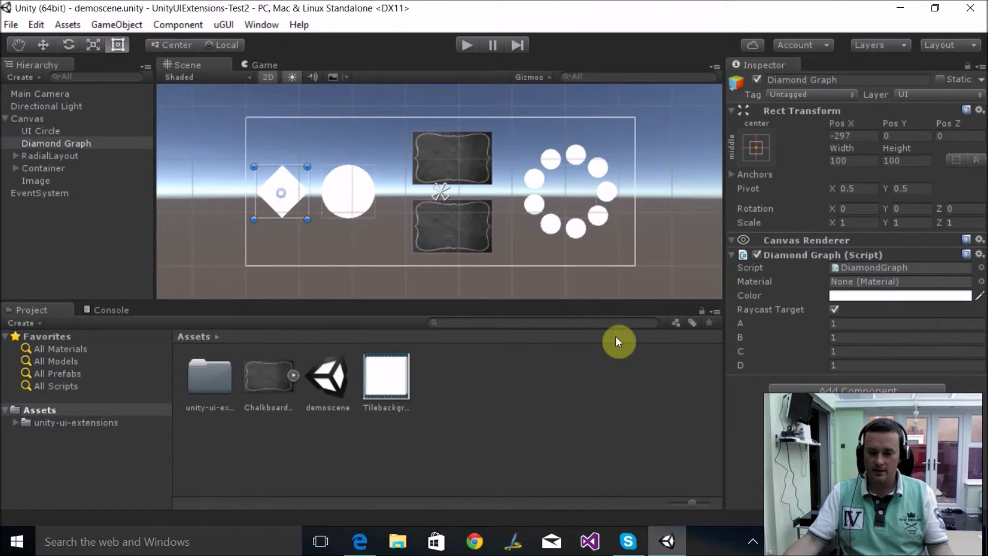
click(830, 322)
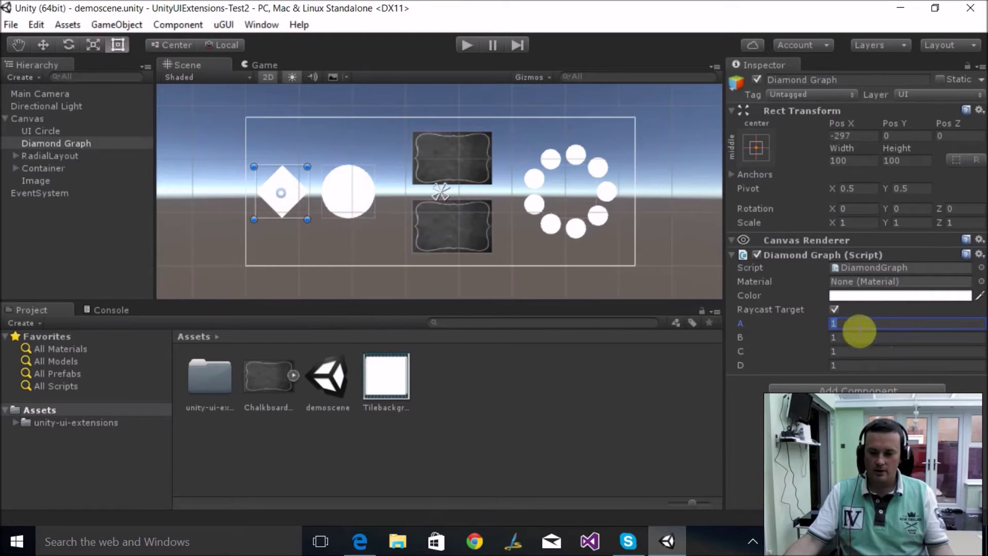
double_click(874, 326)
text(0.5)
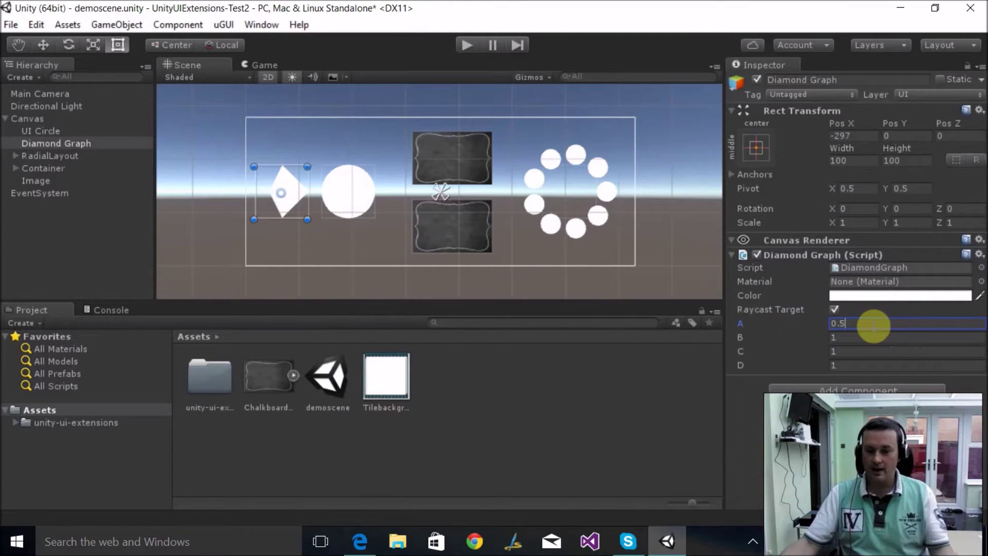
Make the UI Circle a filled 8-segment octagon with Fill Percent 99
click(360, 201)
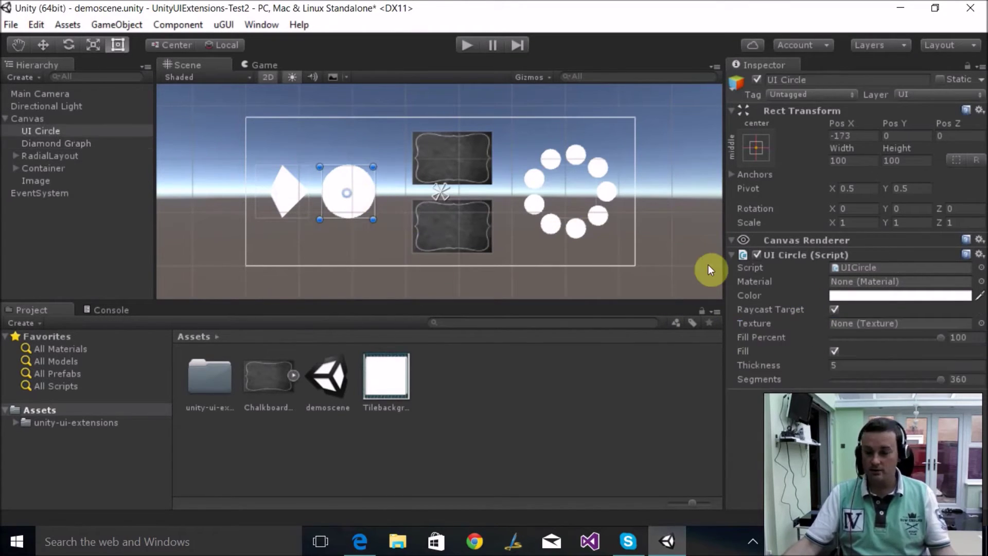
click(834, 351)
click(835, 352)
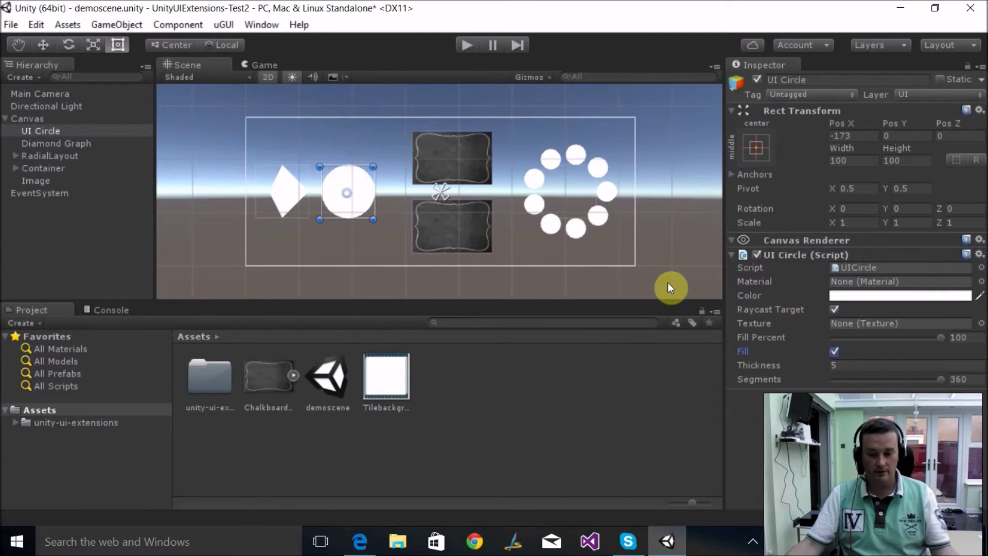
click(834, 352)
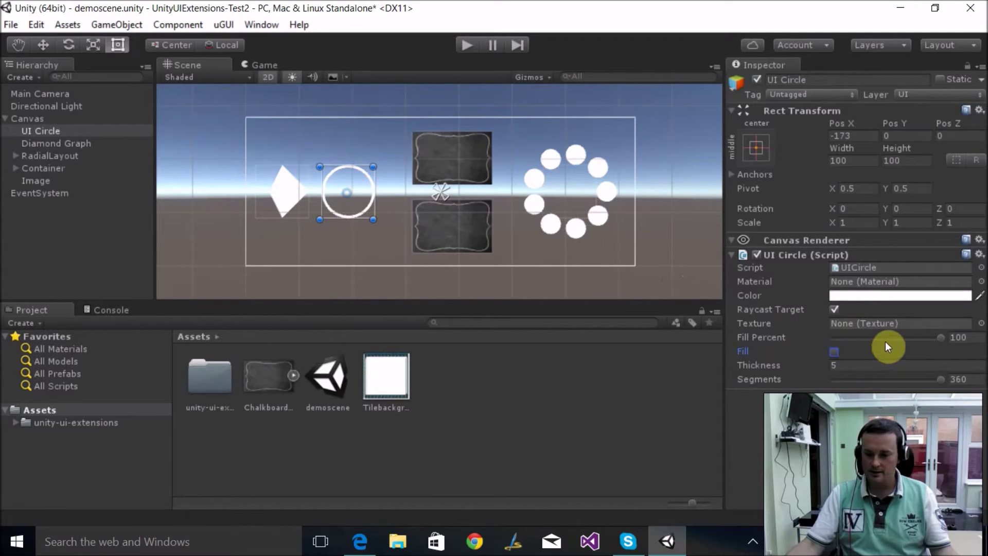
drag(943, 381, 835, 382)
text(8)
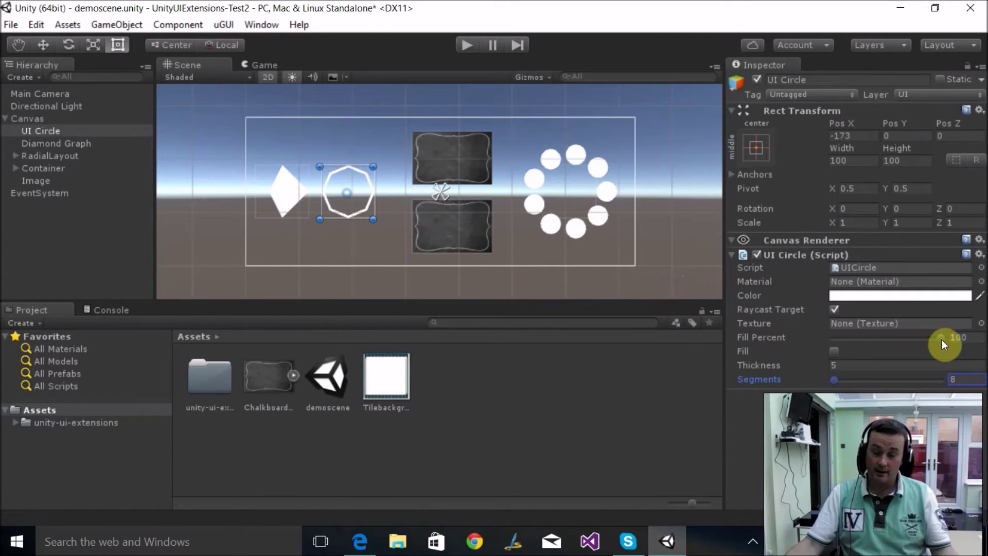
mouse_move(942, 340)
mouse_down()
mouse_move(870, 337)
mouse_move(951, 335)
mouse_up()
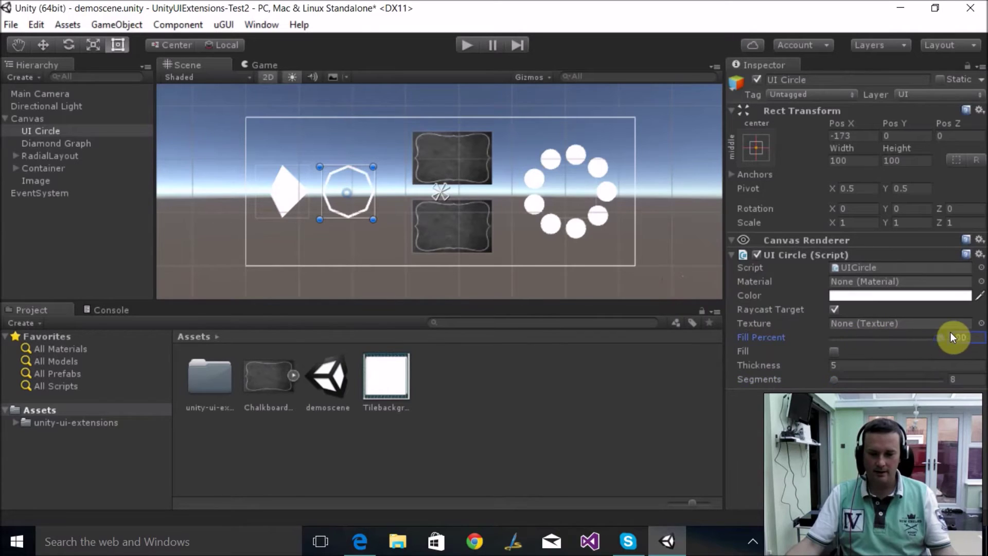
click(834, 352)
mouse_move(938, 338)
mouse_down()
mouse_move(865, 341)
mouse_move(940, 339)
mouse_up()
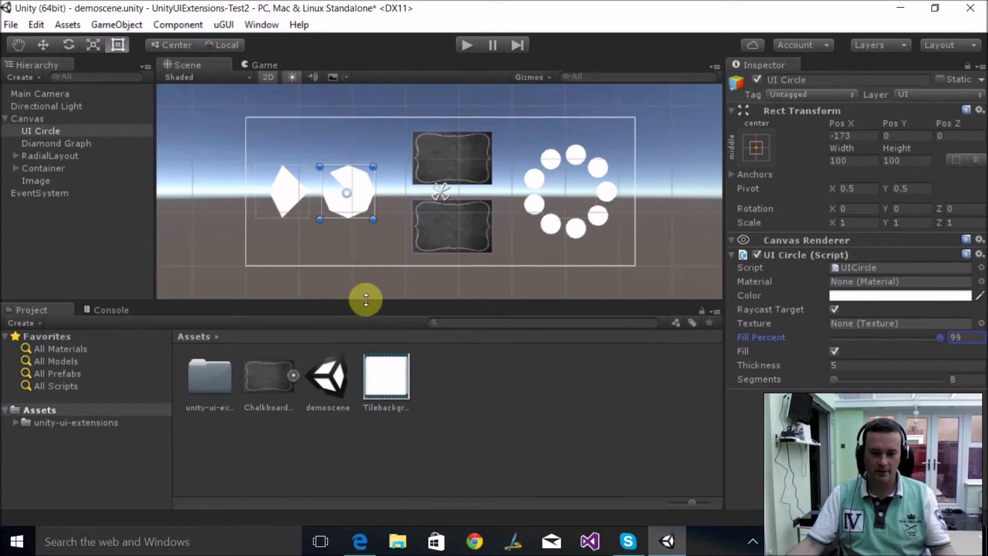
click(41, 181)
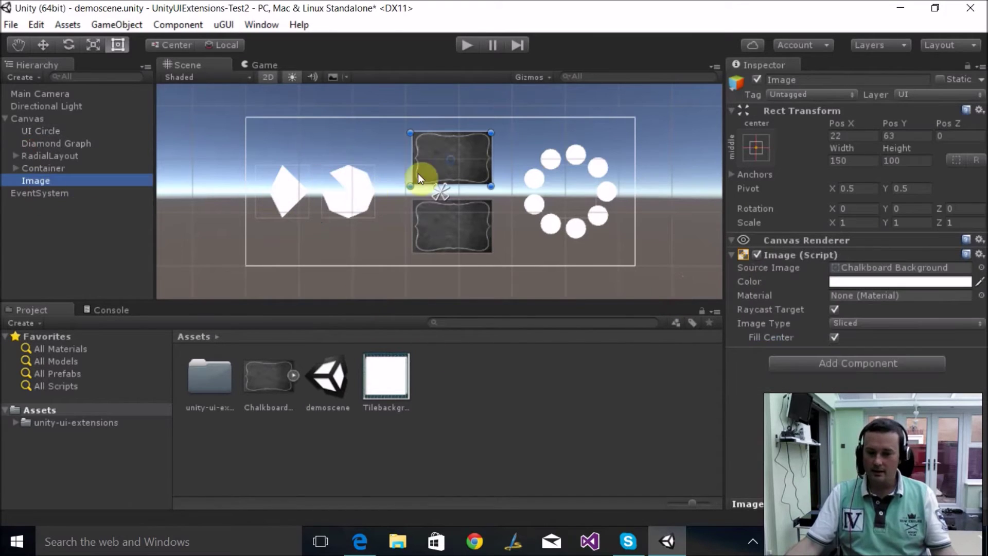
Shorten the top chalkboard image, then resize the tiled Container to 144 by 84
mouse_move(491, 186)
mouse_down()
mouse_move(592, 236)
mouse_move(470, 170)
mouse_move(600, 243)
mouse_move(491, 172)
mouse_up()
click(43, 168)
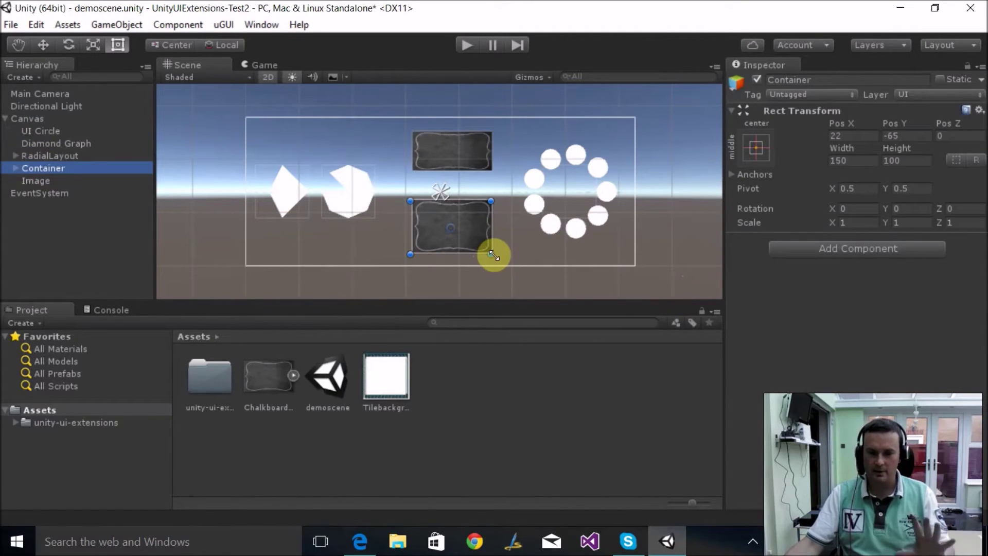
click(17, 168)
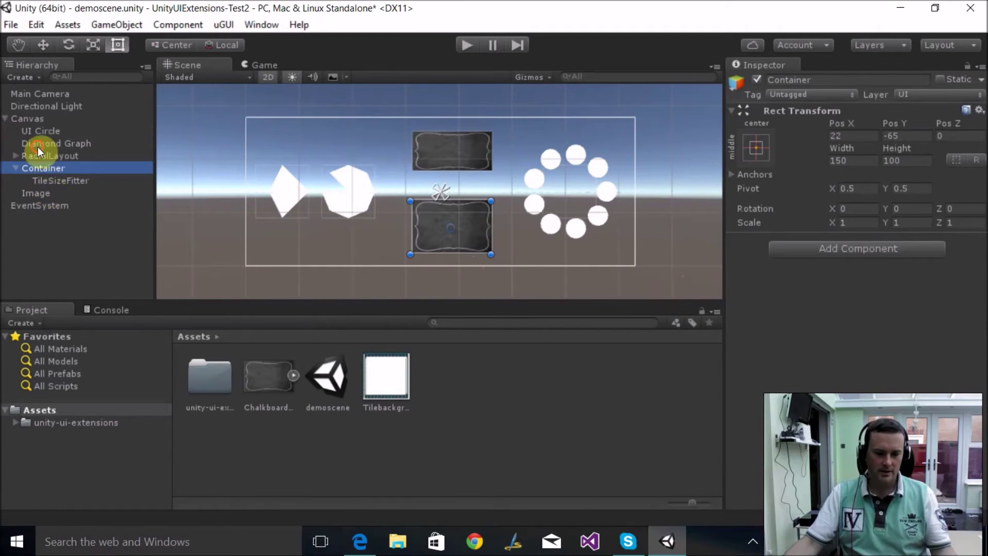
key(Down)
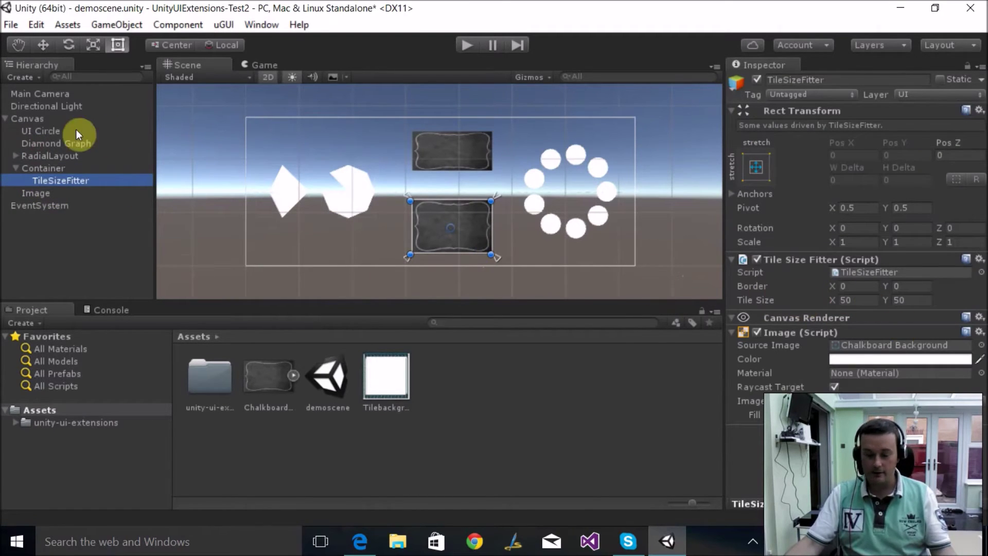
click(42, 169)
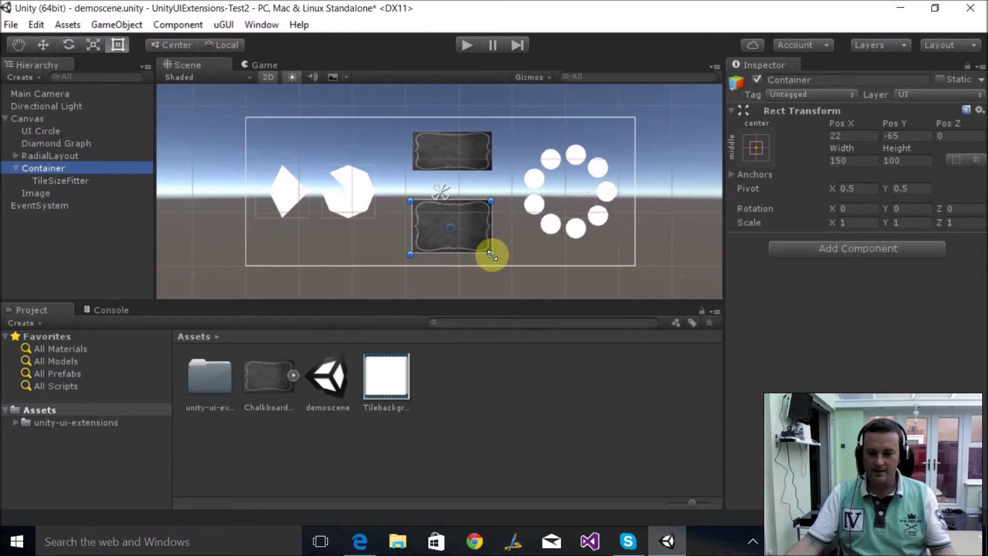
mouse_move(491, 254)
mouse_down()
mouse_move(563, 320)
mouse_move(487, 246)
mouse_up()
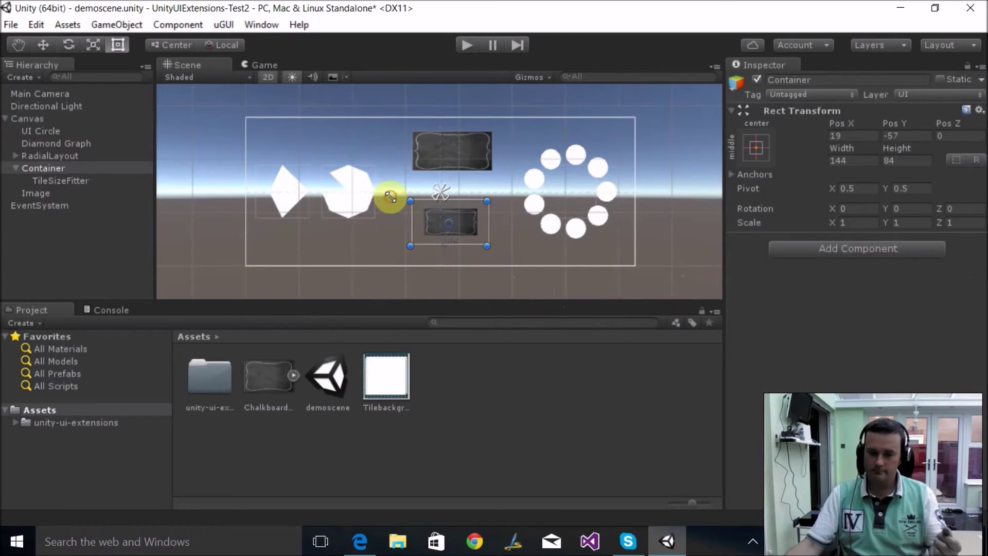
click(49, 156)
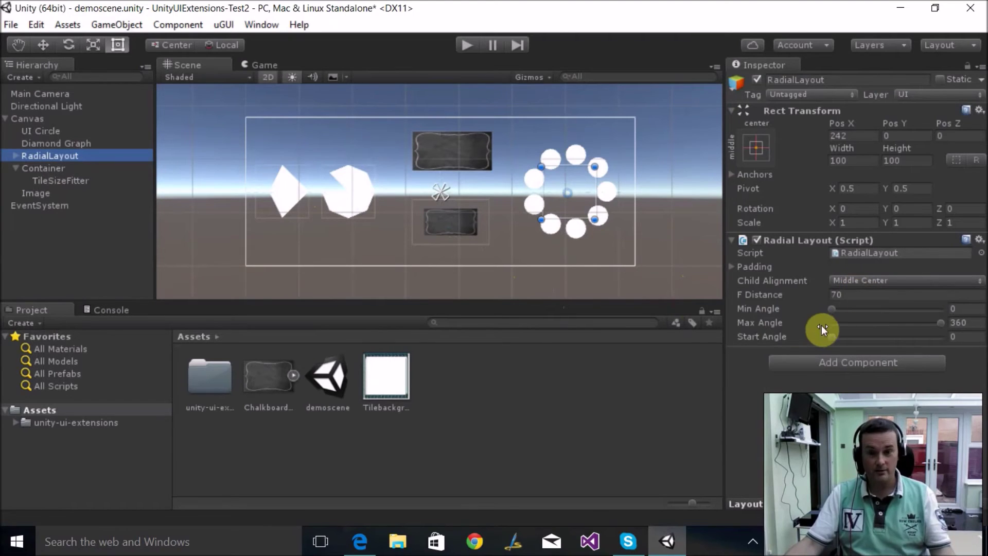
Preview the RadialLayout's Min and Max Angle sliders, then set F Distance to 77.1
drag(833, 309, 810, 335)
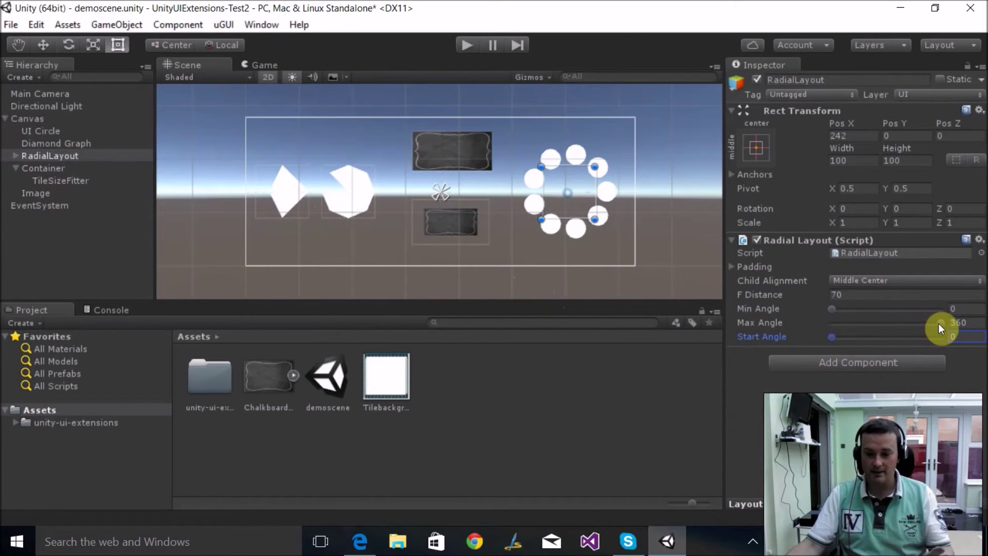
mouse_move(940, 323)
mouse_down()
mouse_move(869, 324)
mouse_move(955, 323)
mouse_up()
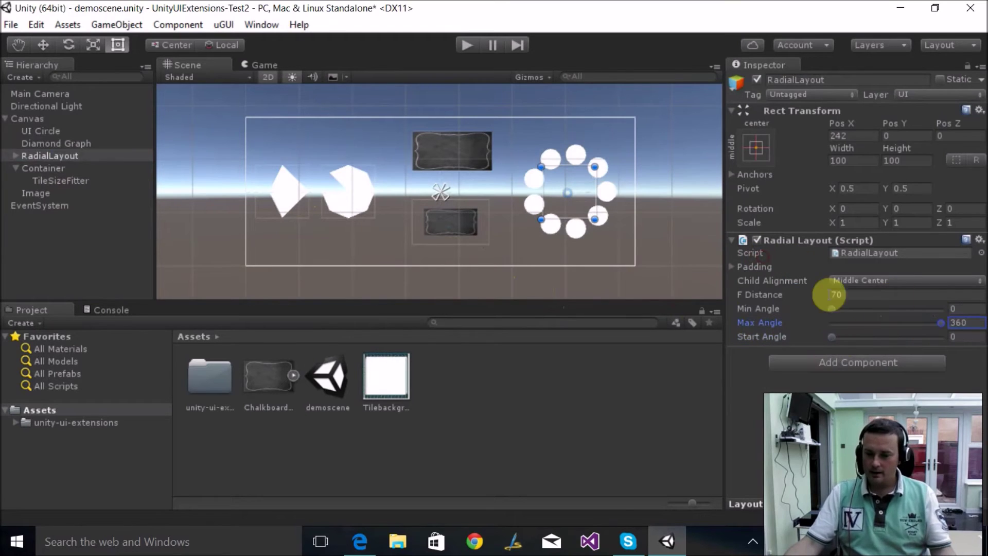
mouse_move(826, 294)
mouse_down()
mouse_move(731, 287)
mouse_move(971, 292)
mouse_move(963, 283)
mouse_move(797, 266)
mouse_move(843, 272)
mouse_up()
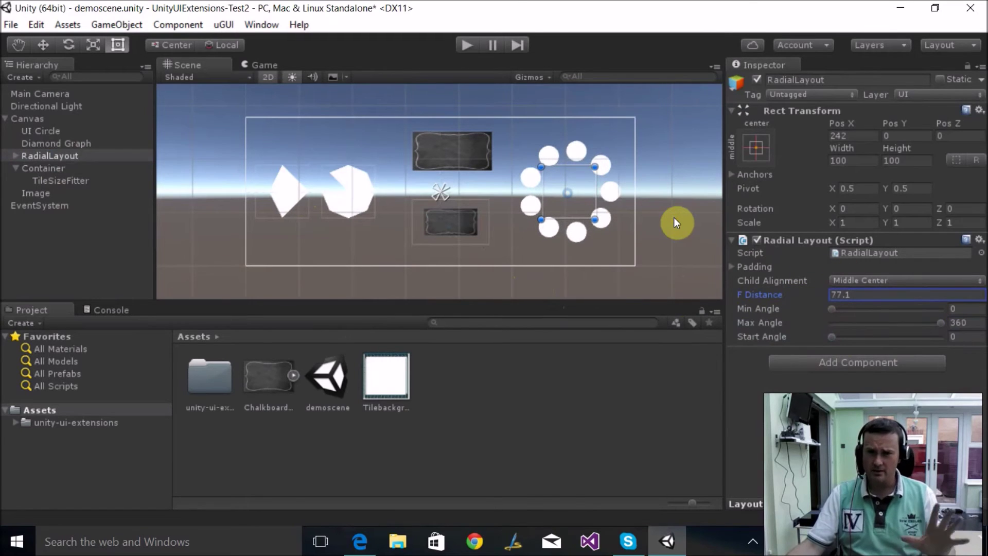